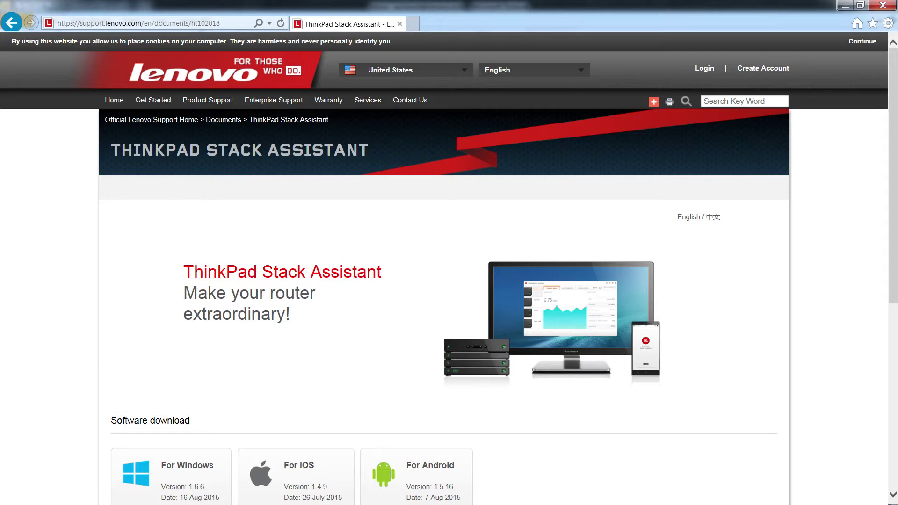
pyautogui.scroll(-3, 450, 281)
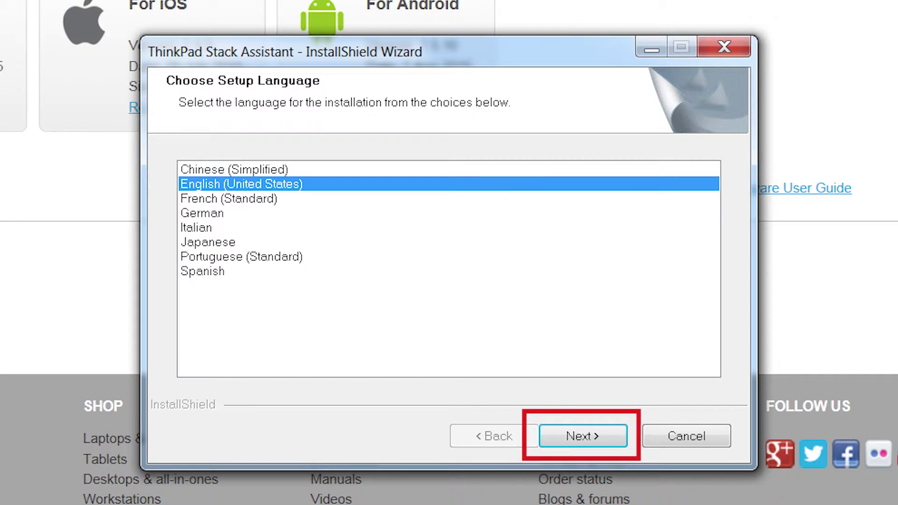
# Step: Confirm English (United States) as the setup language and continue past the Welcome page
pyautogui.click(583, 436)
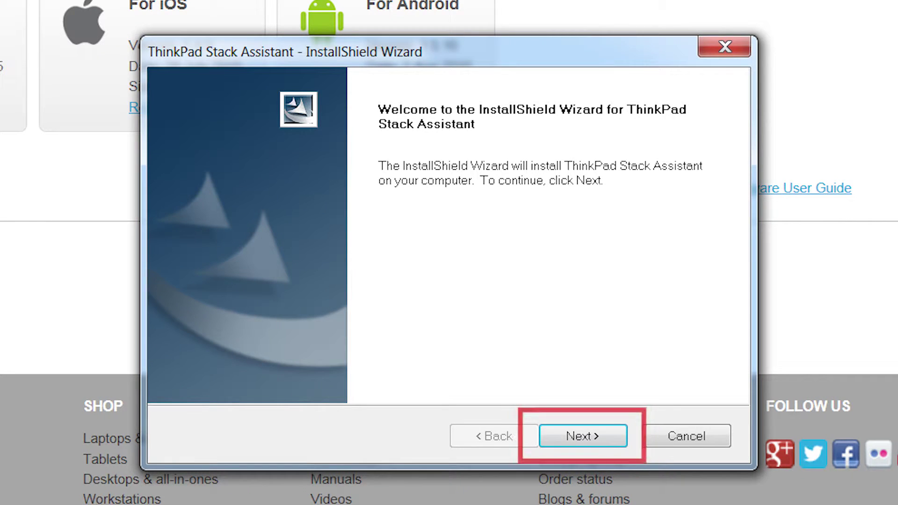
pyautogui.press('Return')
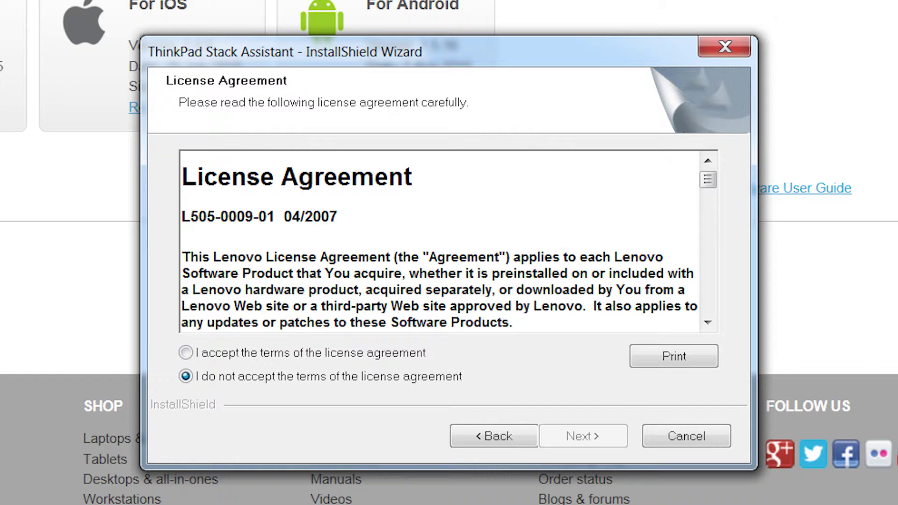
# Step: Accept the Lenovo license agreement terms and continue
pyautogui.press('Up')
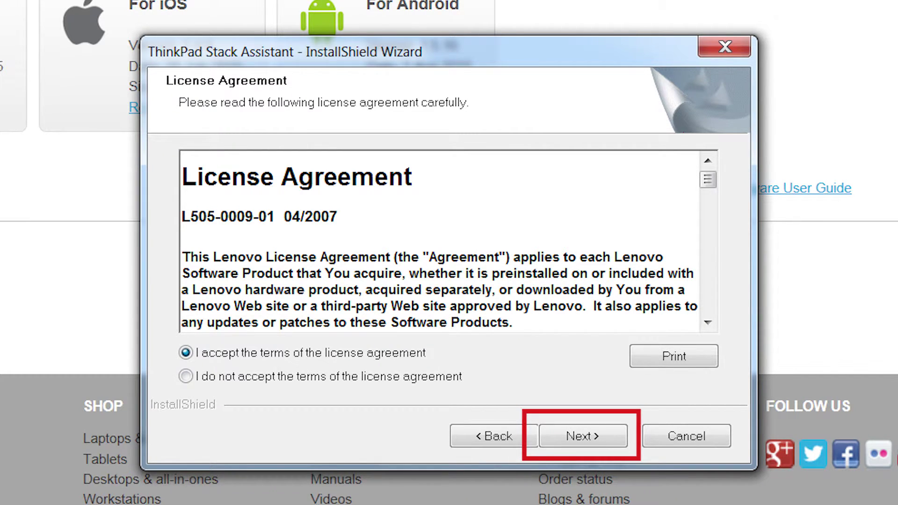
pyautogui.press('Return')
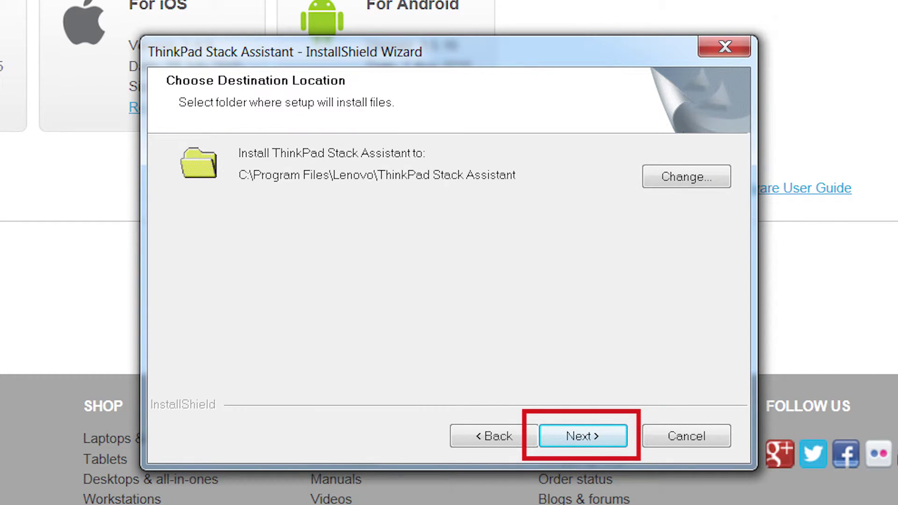
# Step: Keep the default destination C:\Program Files\Lenovo\ThinkPad Stack Assistant and continue
pyautogui.press('Return')
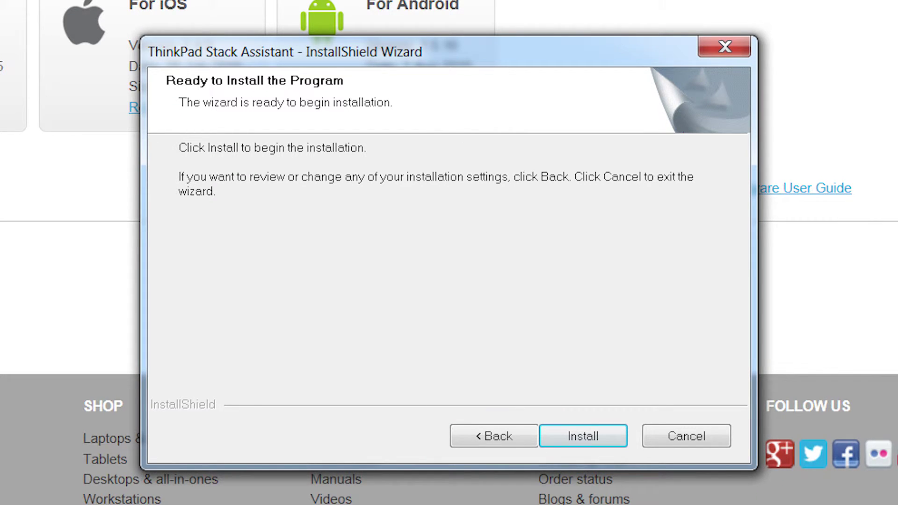
# Step: Begin installing ThinkPad Stack Assistant from the Ready to Install page
pyautogui.press('Return')
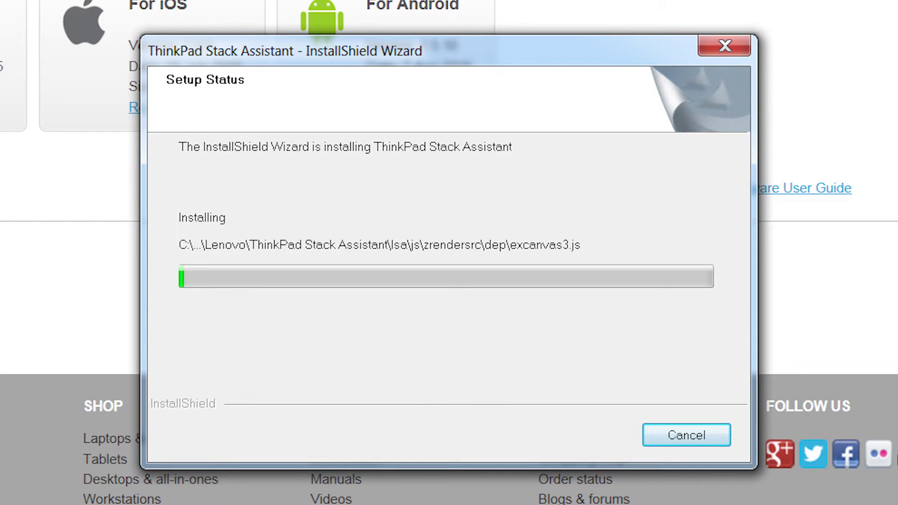